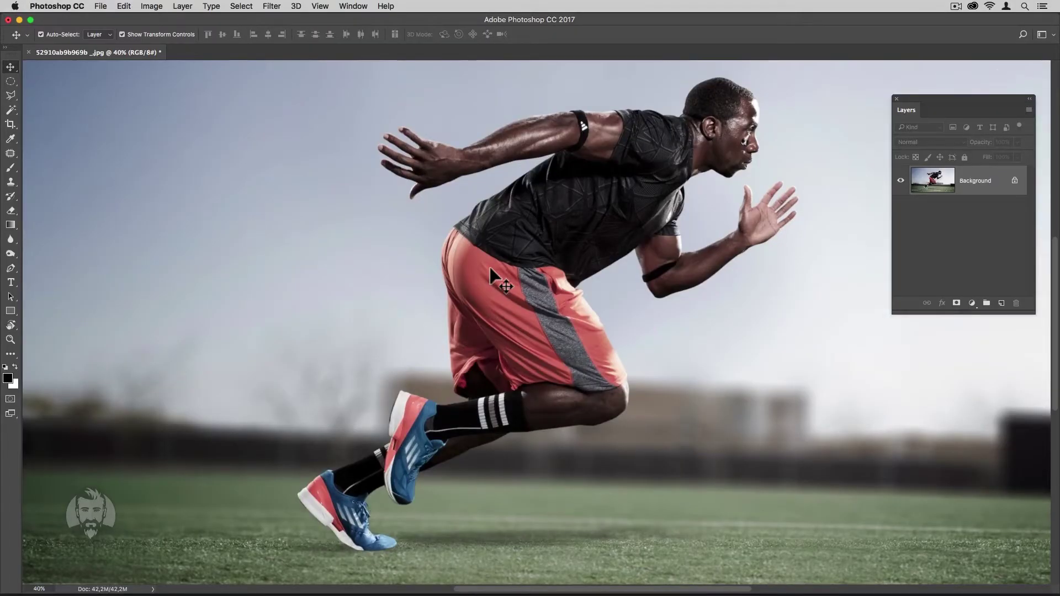
# Step: Select the standard Brush Tool, reset it to its default settings, and enter Quick Mask mode
pyautogui.click(10, 168)
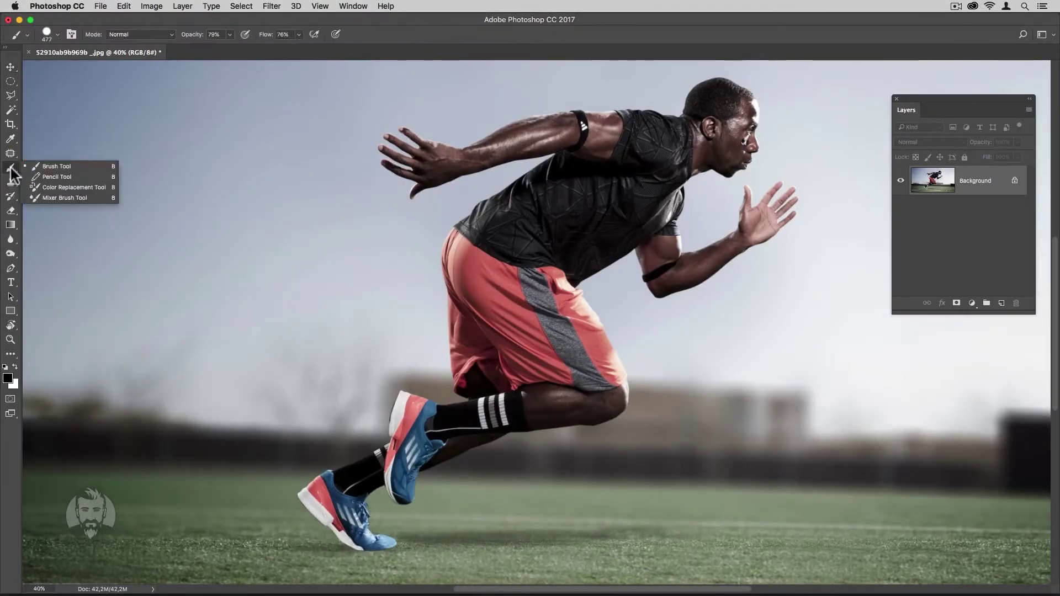
pyautogui.click(84, 168)
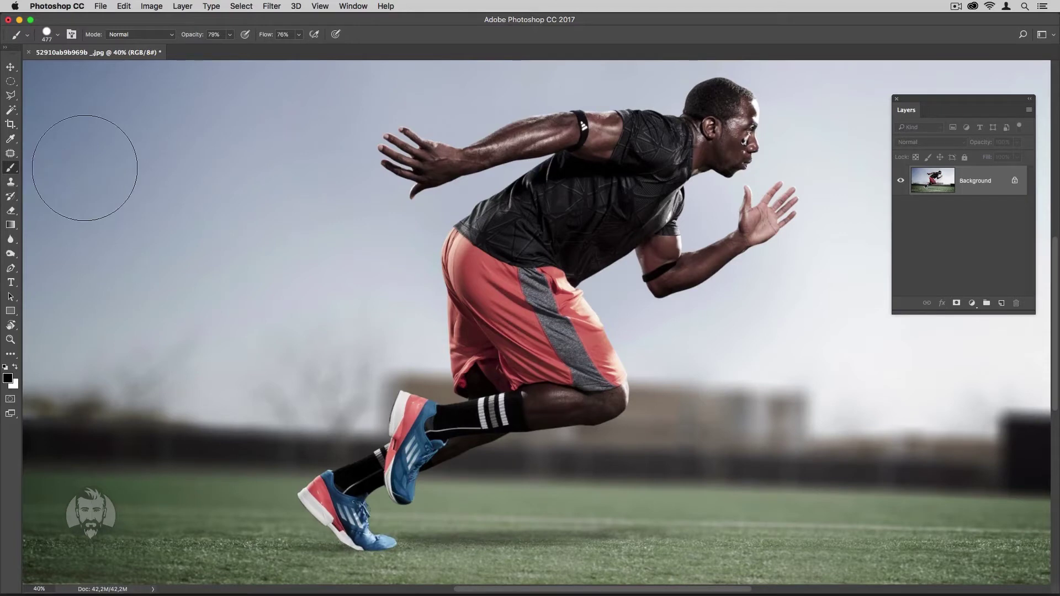
pyautogui.rightClick(22, 37)
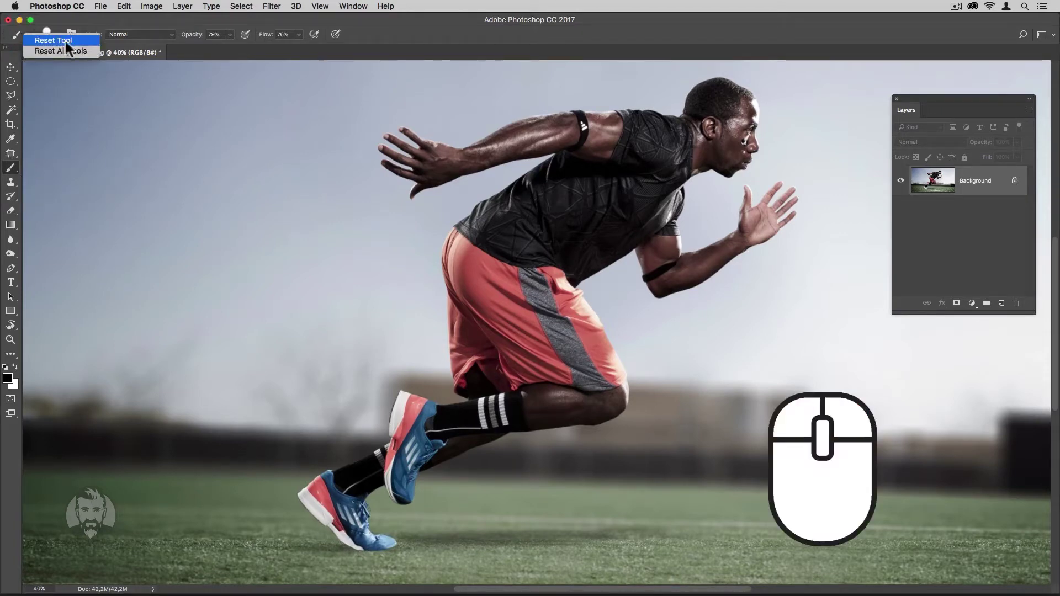
pyautogui.click(84, 40)
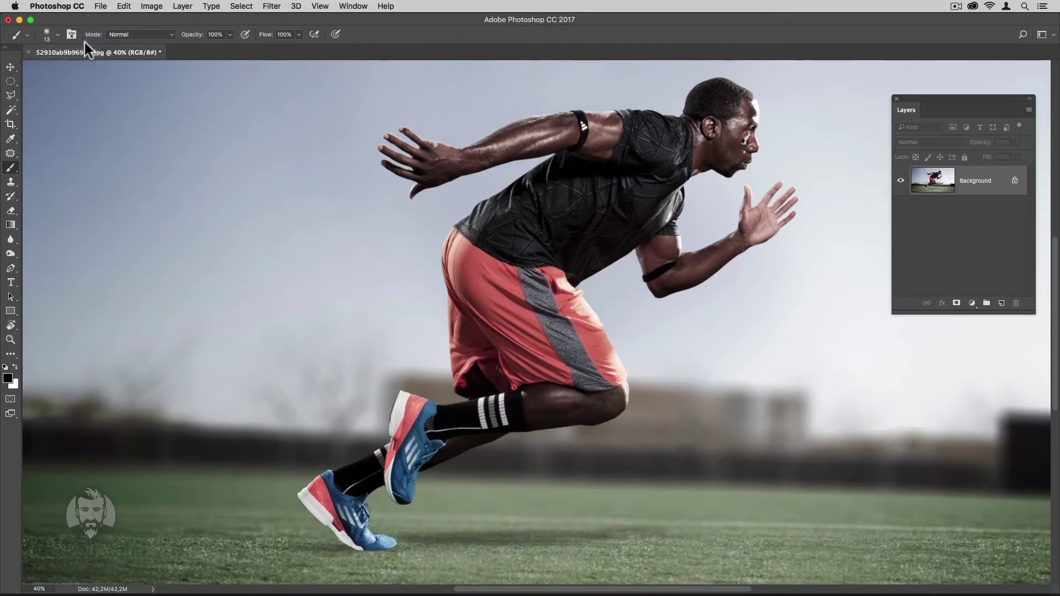
pyautogui.click(14, 396)
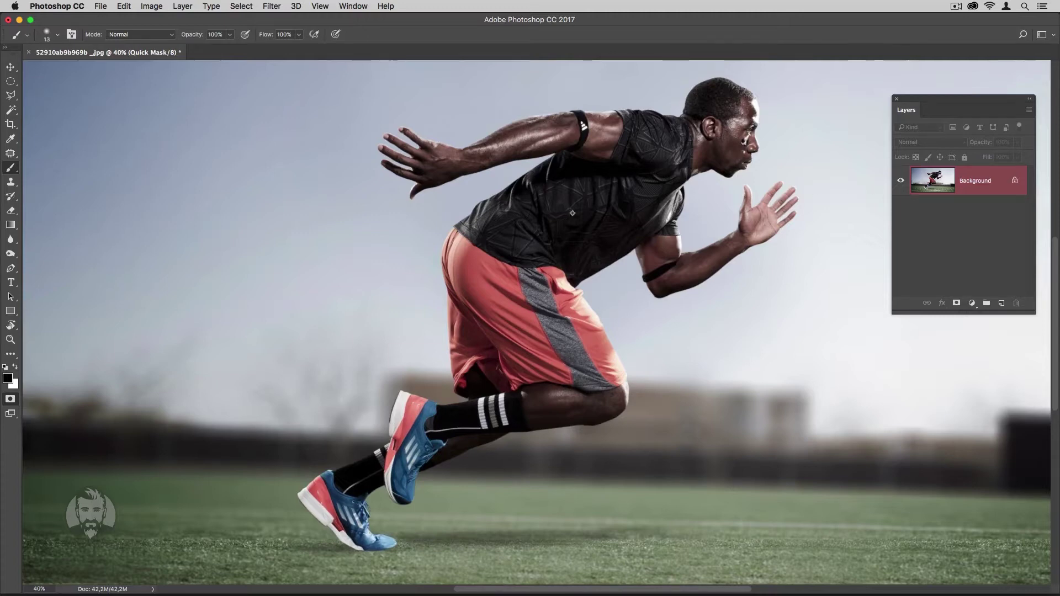
# Step: Paint Quick Mask over the athlete's shirt, enlarging the brush to 41 px
pyautogui.moveTo(591, 198); pyautogui.dragTo(533, 248)
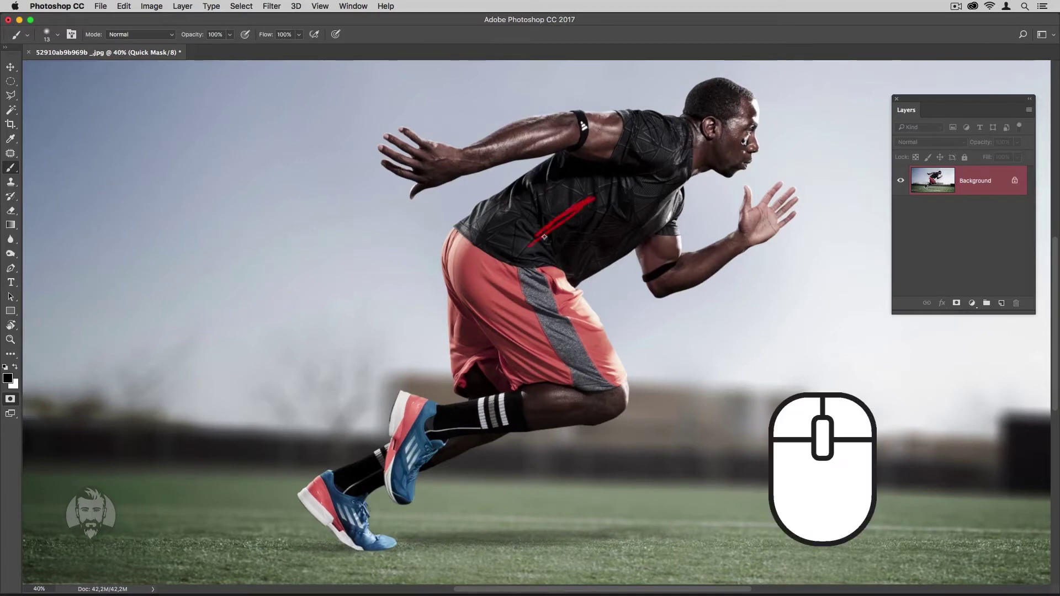
pyautogui.rightClick(533, 248)
pyautogui.moveTo(594, 271); pyautogui.dragTo(606, 274)
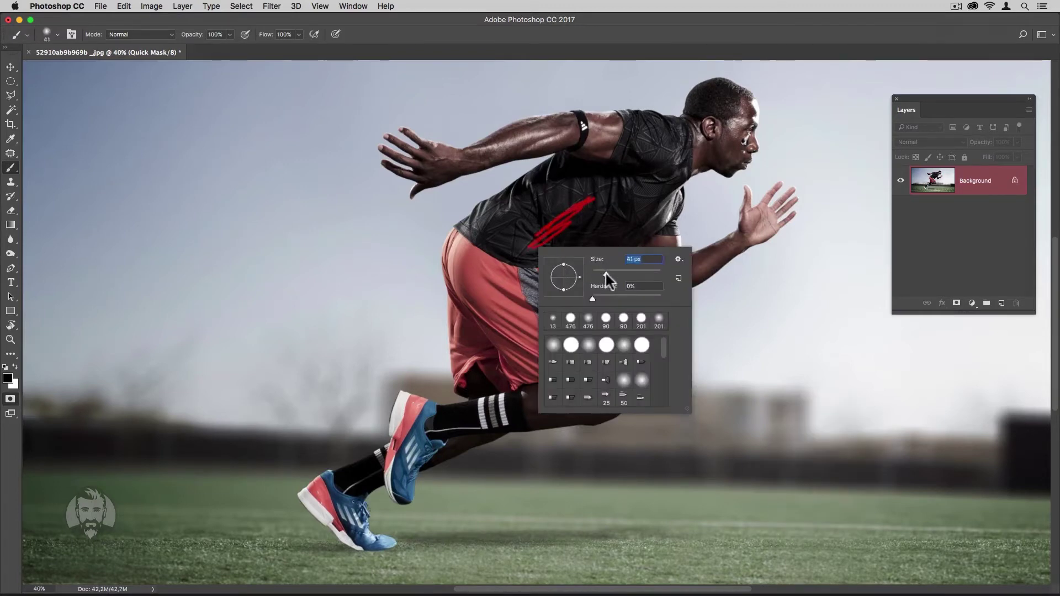
pyautogui.press('Return')
pyautogui.moveTo(591, 212)
pyautogui.mouseDown()
pyautogui.moveTo(541, 219)
pyautogui.moveTo(517, 284)
pyautogui.mouseUp()
# Step: Enlarge the brush to 111 px and mask the shorts down to the knee and the shirt
pyautogui.rightClick(519, 289)
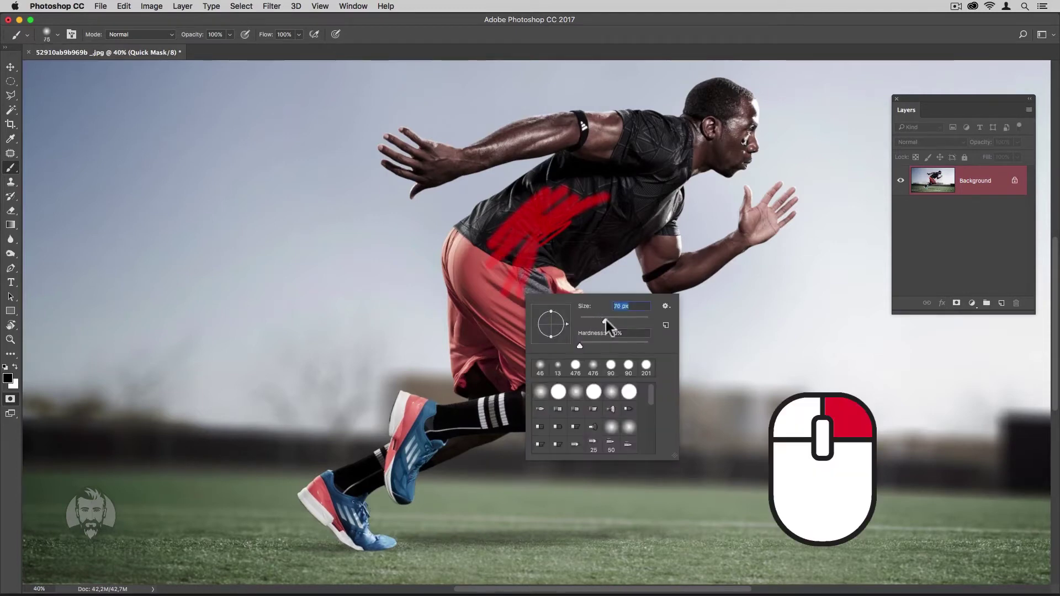
pyautogui.moveTo(605, 320); pyautogui.dragTo(616, 321)
pyautogui.press('Return')
pyautogui.moveTo(504, 287)
pyautogui.mouseDown()
pyautogui.moveTo(575, 377)
pyautogui.moveTo(356, 480)
pyautogui.mouseUp()
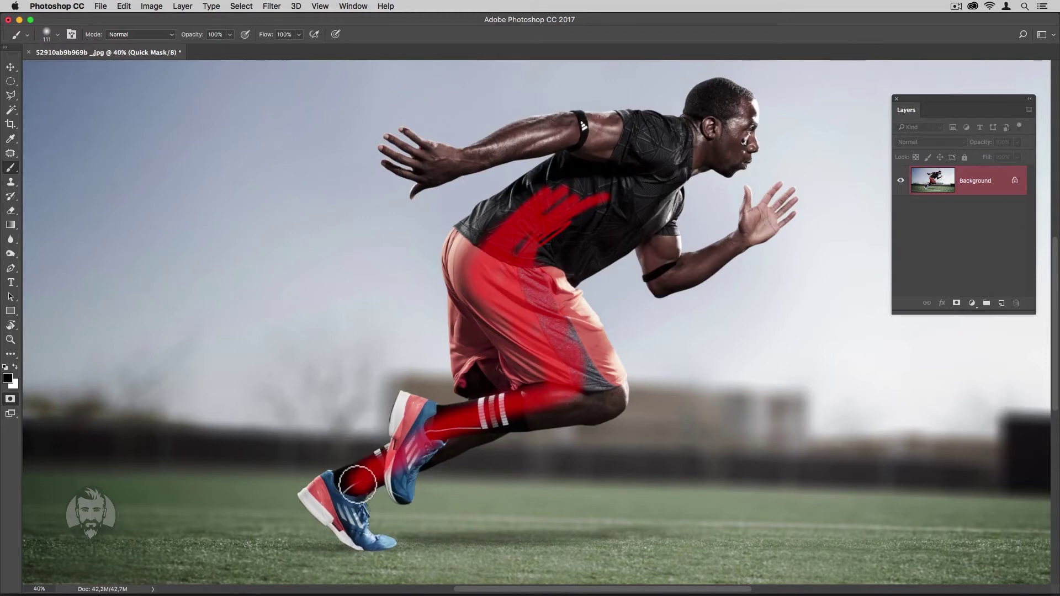
pyautogui.moveTo(618, 192)
pyautogui.mouseDown()
pyautogui.moveTo(644, 151)
pyautogui.moveTo(585, 229)
pyautogui.moveTo(481, 231)
pyautogui.moveTo(536, 227)
pyautogui.mouseUp()
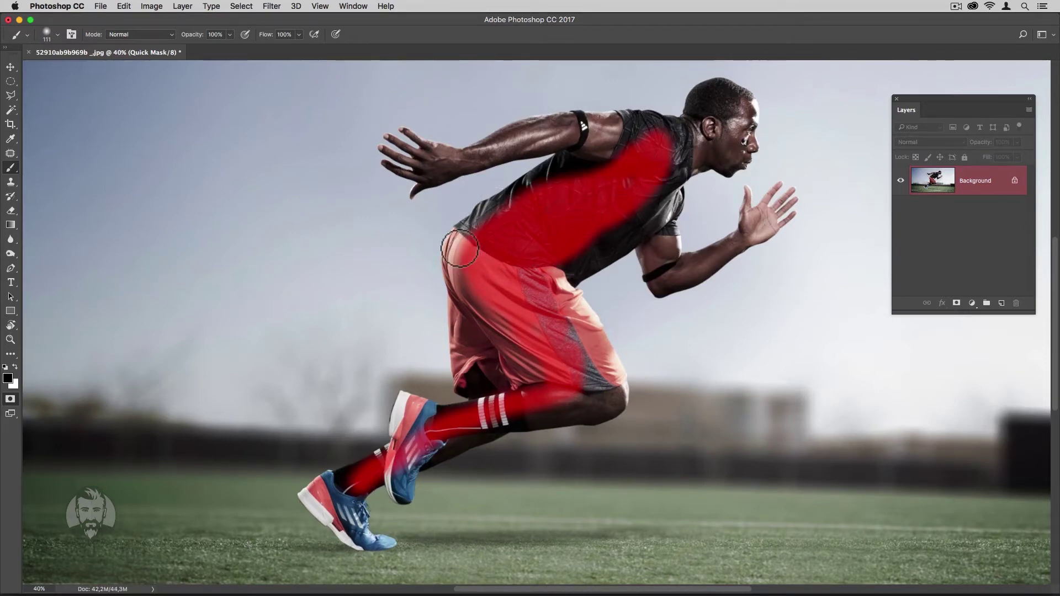
pyautogui.press('super+plus')
pyautogui.press('super+plus')
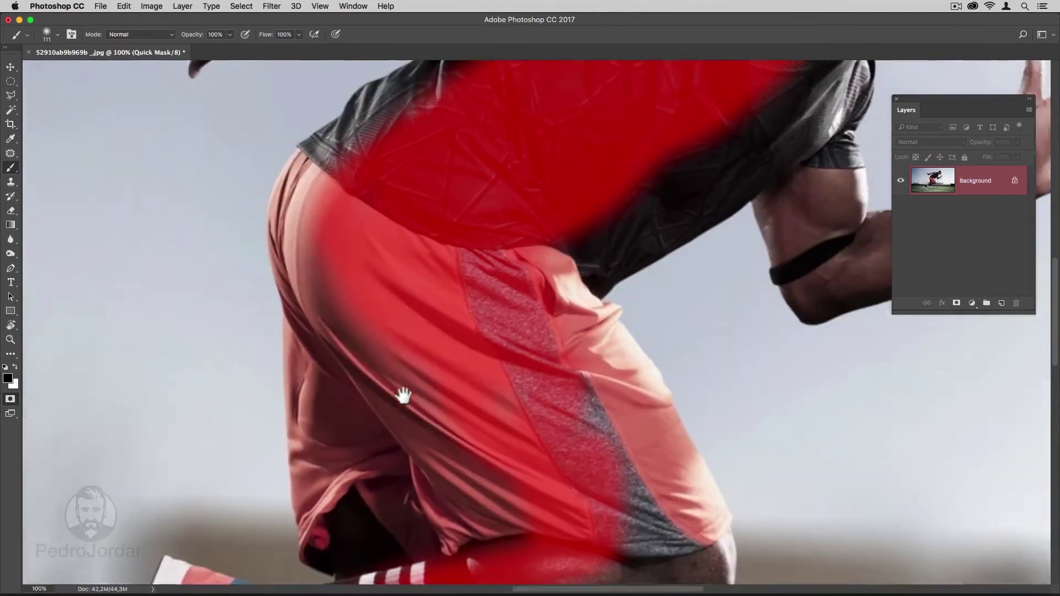
# Step: Set brush hardness to about 95% and mask the upper-left part of the shirt
pyautogui.moveTo(459, 248); pyautogui.dragTo(393, 419)
pyautogui.rightClick(322, 277)
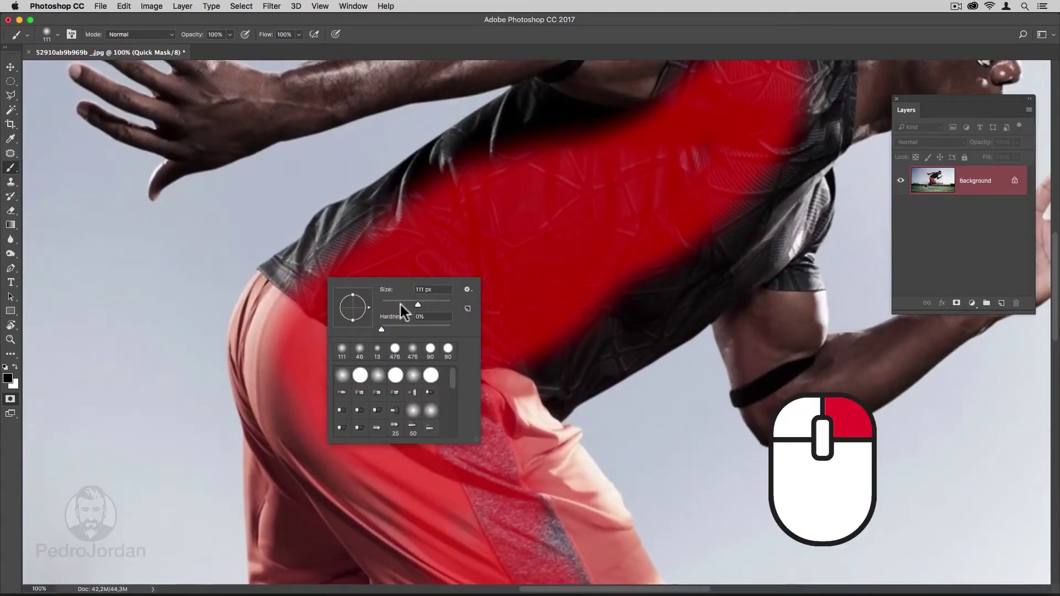
pyautogui.moveTo(423, 326); pyautogui.dragTo(446, 332)
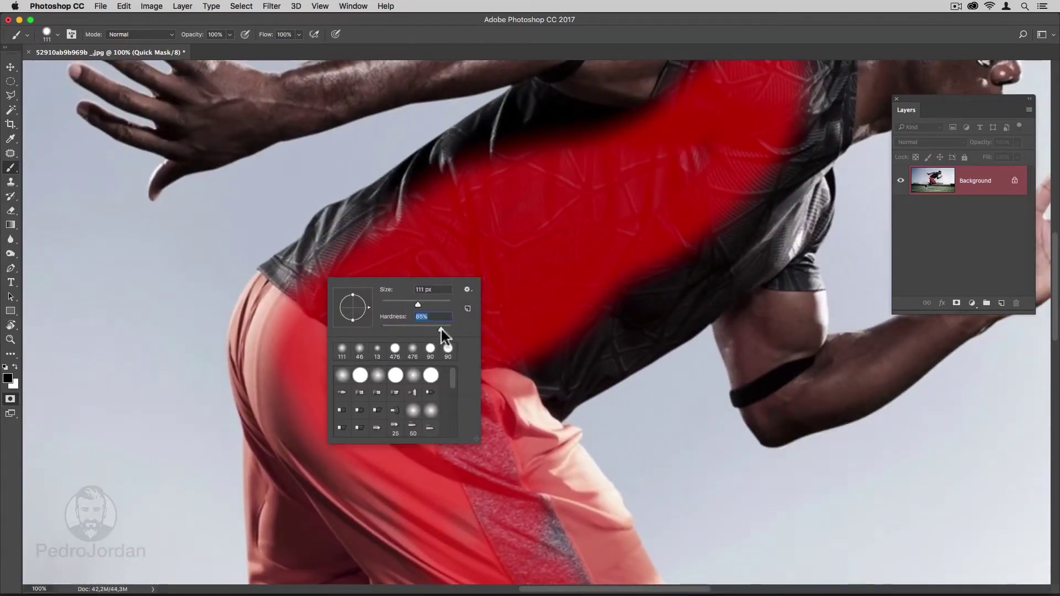
pyautogui.click(346, 237)
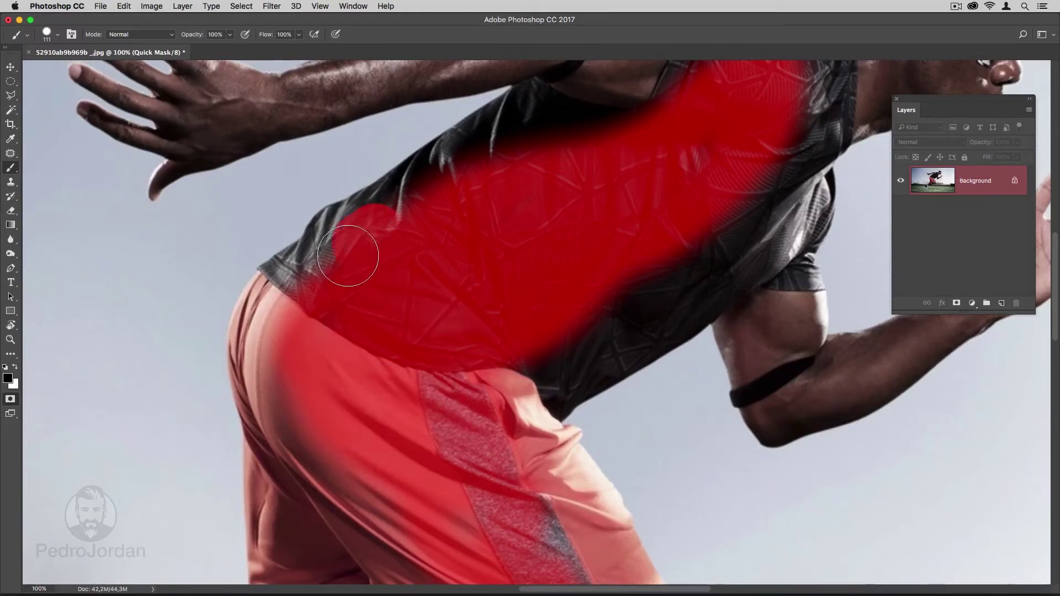
pyautogui.moveTo(351, 244)
pyautogui.mouseDown()
pyautogui.moveTo(395, 219)
pyautogui.moveTo(278, 331)
pyautogui.moveTo(272, 381)
pyautogui.moveTo(381, 458)
pyautogui.moveTo(453, 445)
pyautogui.mouseUp()
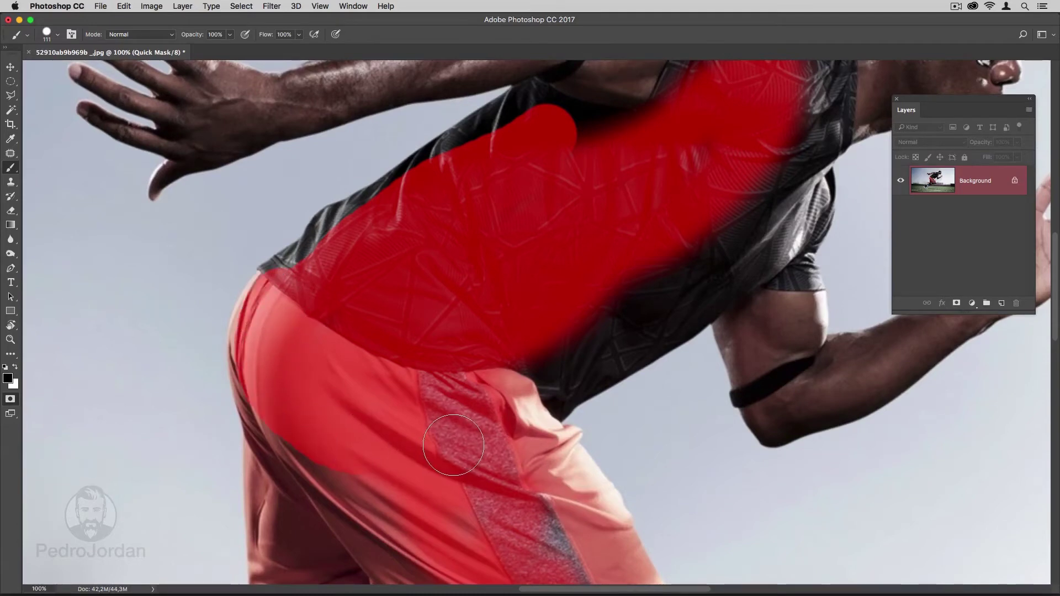
# Step: In Quick Mask Options, change the overlay colour to blue, keeping Masked Areas and 50% opacity
pyautogui.click(15, 399)
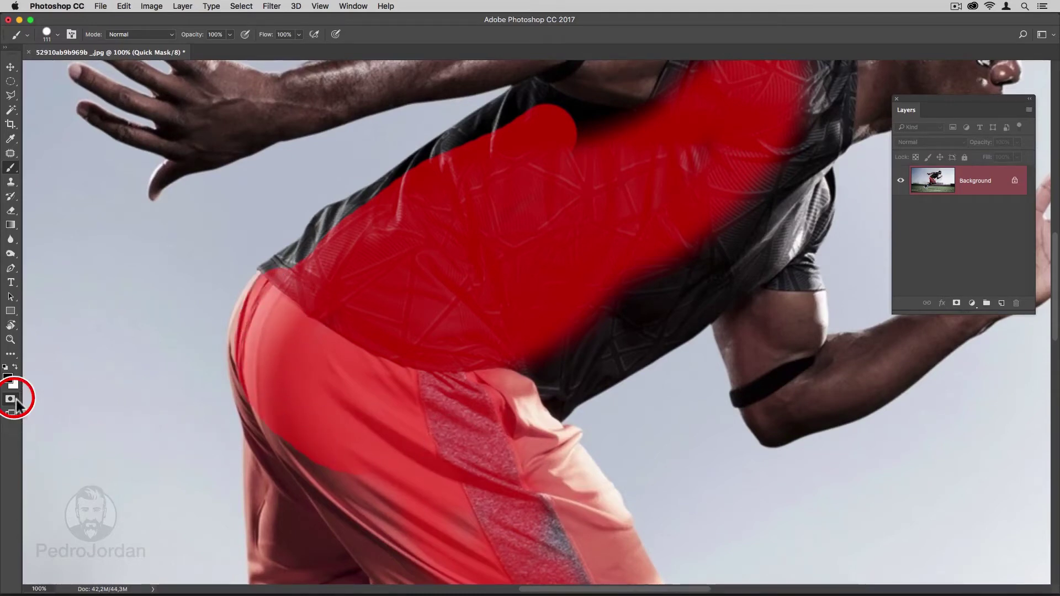
pyautogui.doubleClick(16, 399)
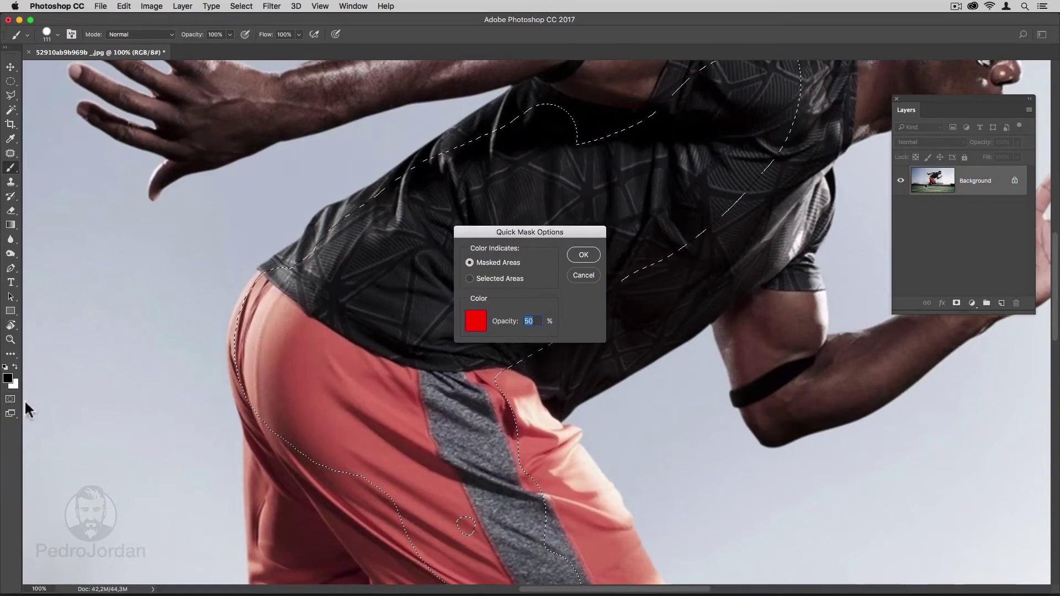
pyautogui.click(481, 323)
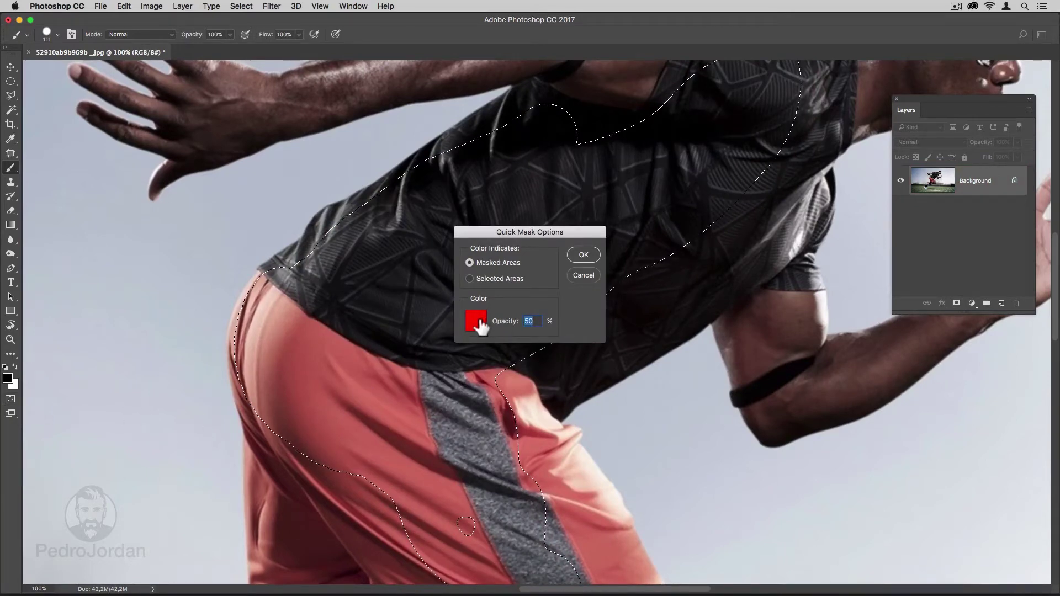
pyautogui.moveTo(545, 276); pyautogui.dragTo(546, 255)
pyautogui.click(509, 224)
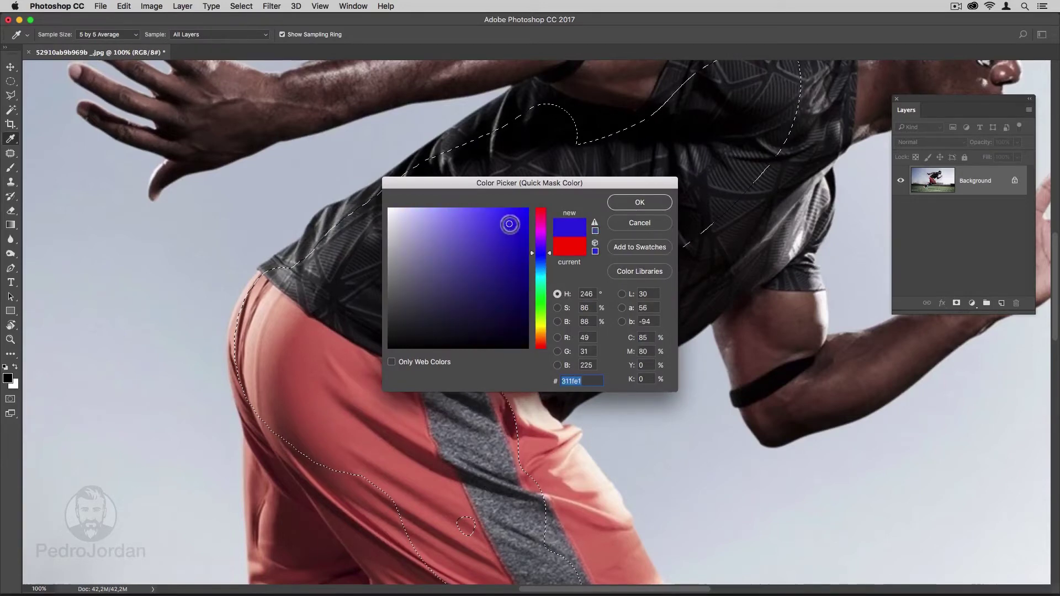
pyautogui.click(631, 202)
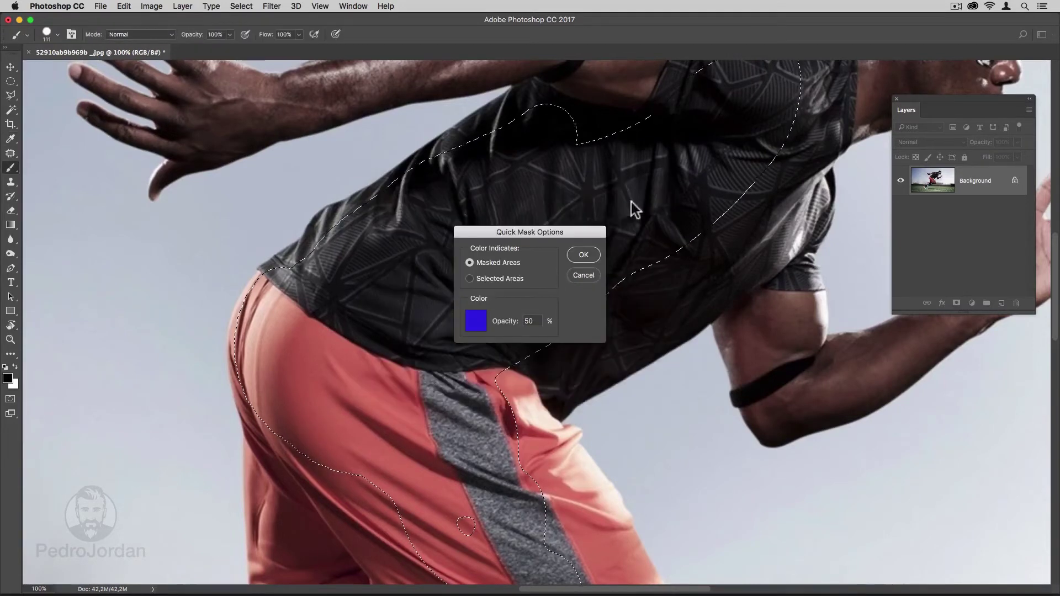
pyautogui.click(584, 255)
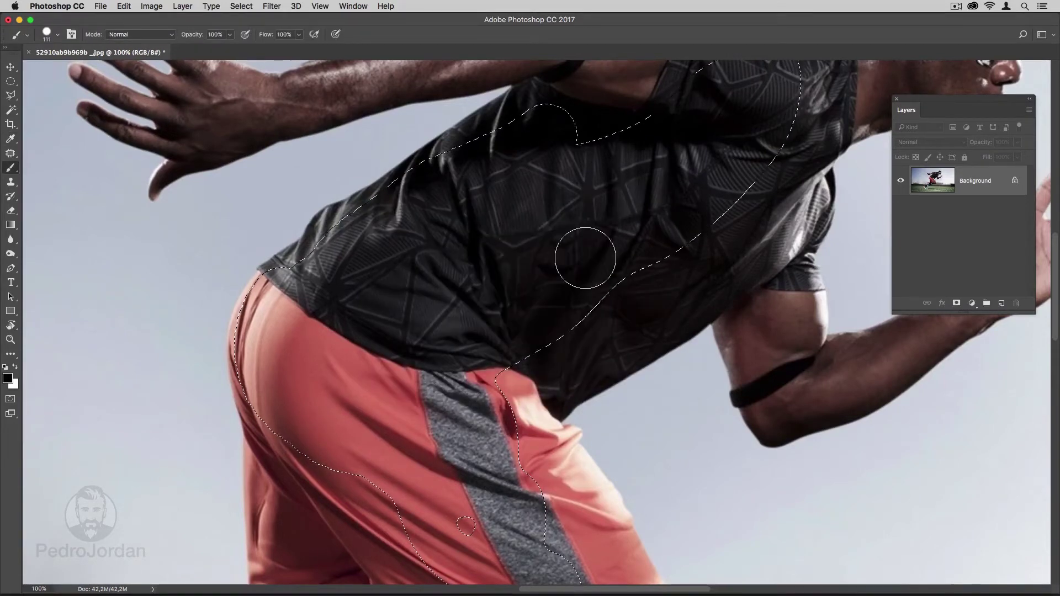
# Step: Re-enter Quick Mask and paint over the shirt and the shorts to their outer edge
pyautogui.click(12, 397)
pyautogui.moveTo(549, 129); pyautogui.dragTo(296, 296)
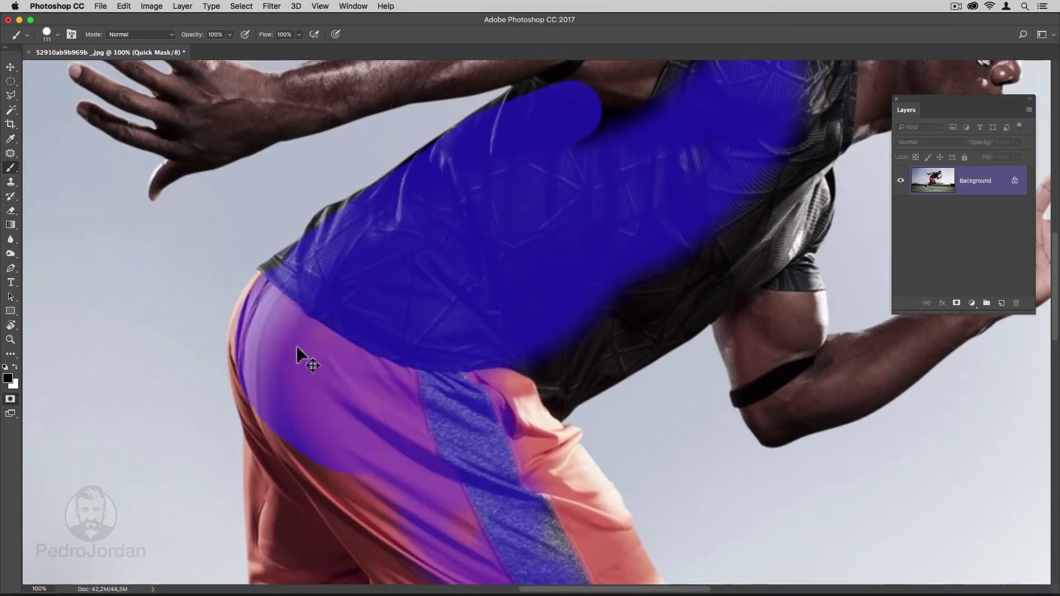
pyautogui.press('super+equal')
pyautogui.moveTo(310, 347)
pyautogui.mouseDown()
pyautogui.moveTo(266, 172)
pyautogui.moveTo(222, 61)
pyautogui.mouseUp()
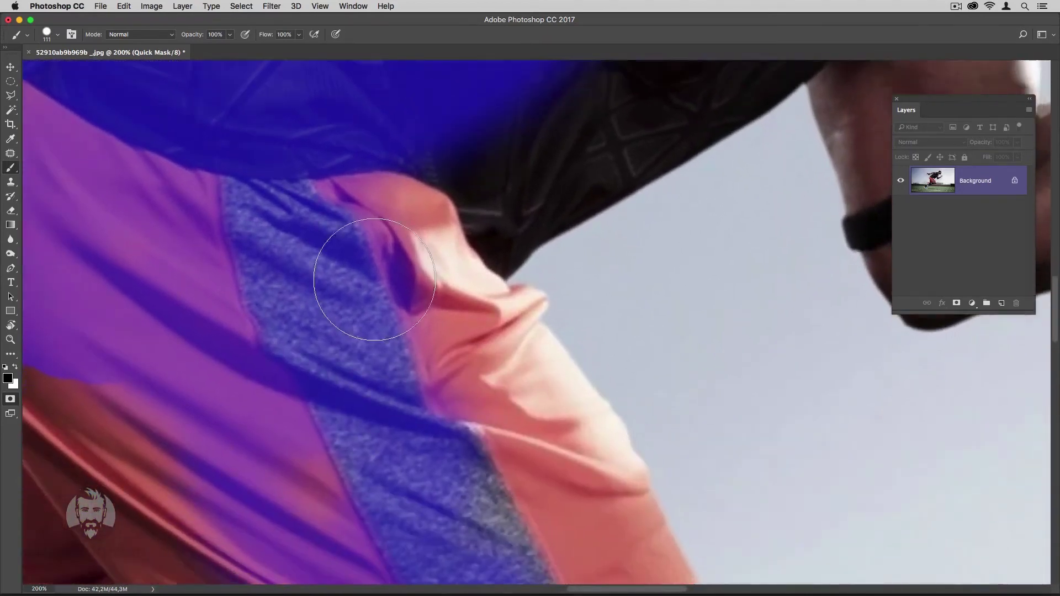
pyautogui.moveTo(355, 284)
pyautogui.mouseDown()
pyautogui.moveTo(431, 210)
pyautogui.moveTo(529, 445)
pyautogui.moveTo(451, 301)
pyautogui.mouseUp()
pyautogui.moveTo(449, 248)
pyautogui.mouseDown()
pyautogui.moveTo(448, 237)
pyautogui.moveTo(516, 401)
pyautogui.mouseUp()
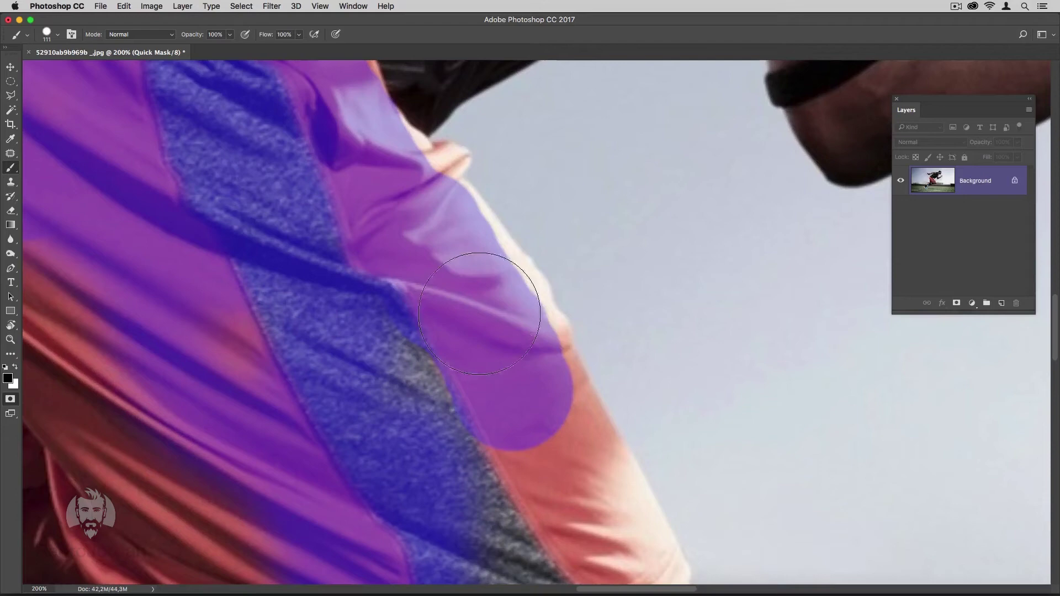
# Step: Show the Brush panel via the Window menu and lower brush spacing to 8%
pyautogui.click(354, 6)
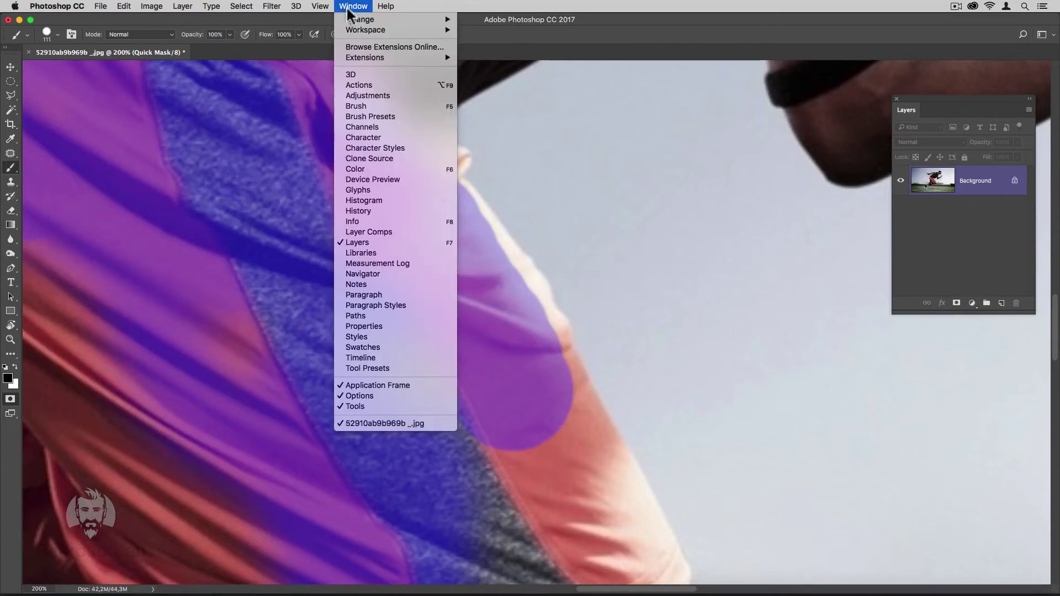
pyautogui.click(359, 105)
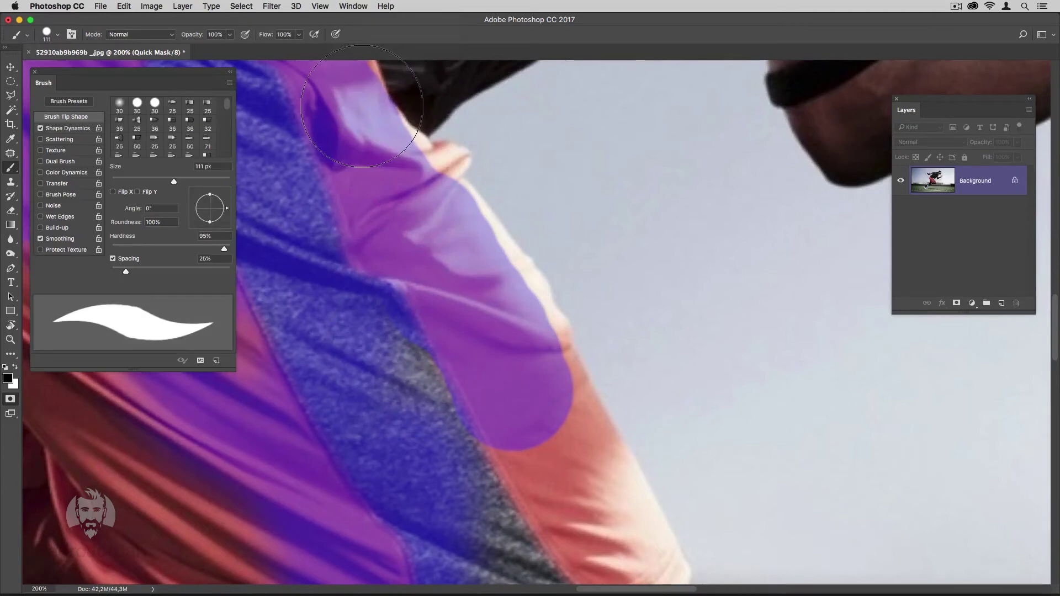
pyautogui.moveTo(124, 273); pyautogui.dragTo(116, 273)
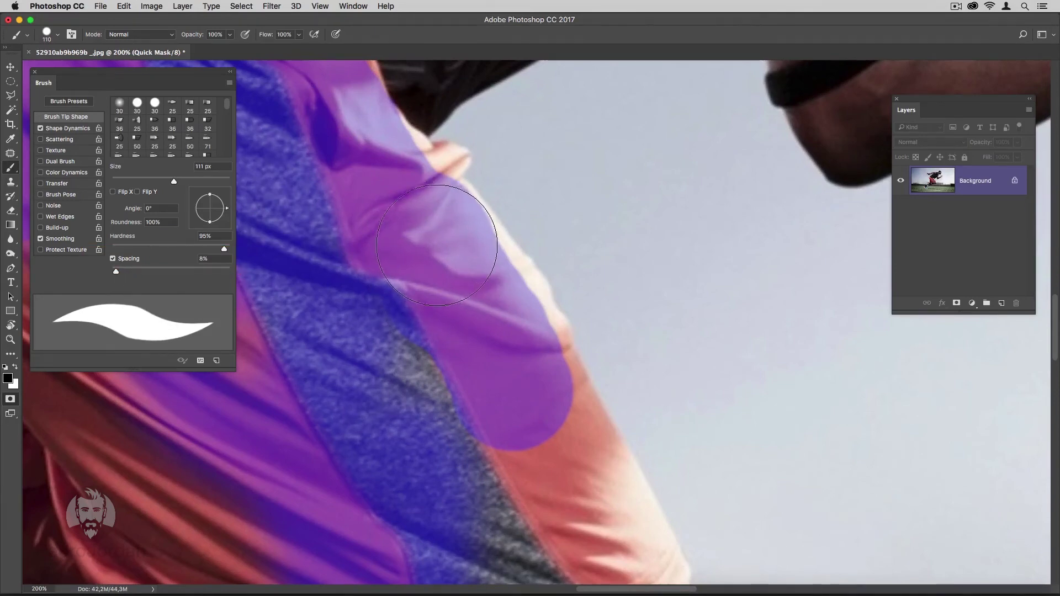
# Step: Mask along the shorts' edge and erase the mask overspill beyond it
pyautogui.moveTo(470, 288); pyautogui.dragTo(509, 272)
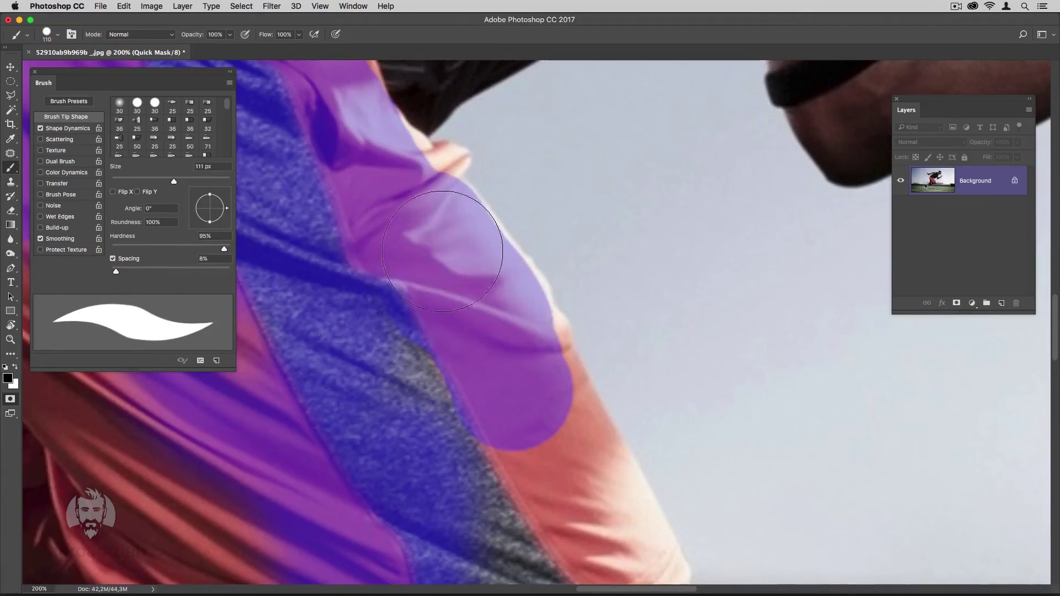
pyautogui.moveTo(497, 284)
pyautogui.mouseDown()
pyautogui.moveTo(591, 367)
pyautogui.moveTo(569, 389)
pyautogui.mouseUp()
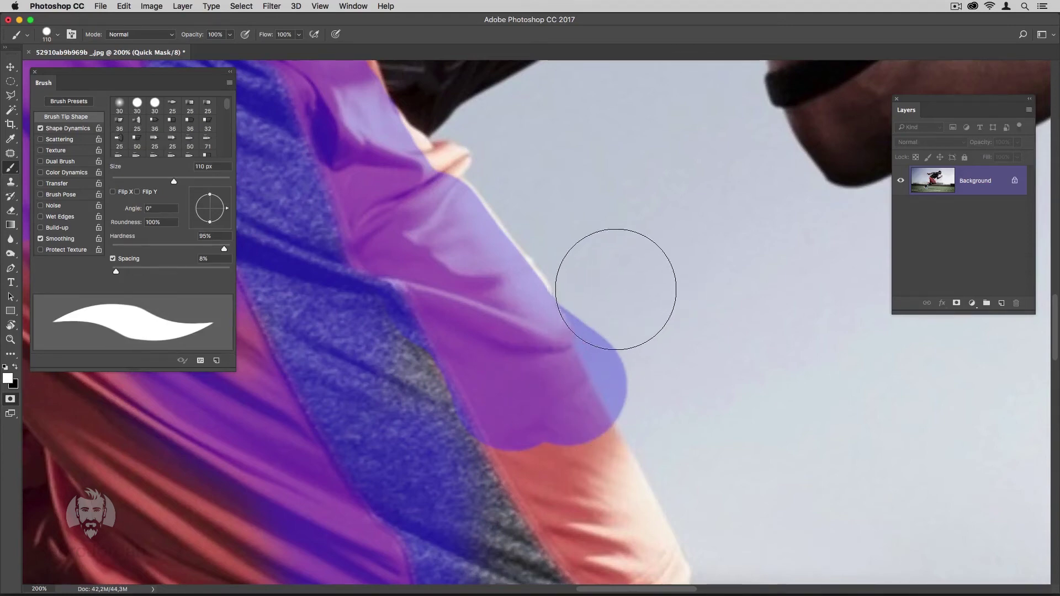
pyautogui.moveTo(625, 296); pyautogui.dragTo(656, 350)
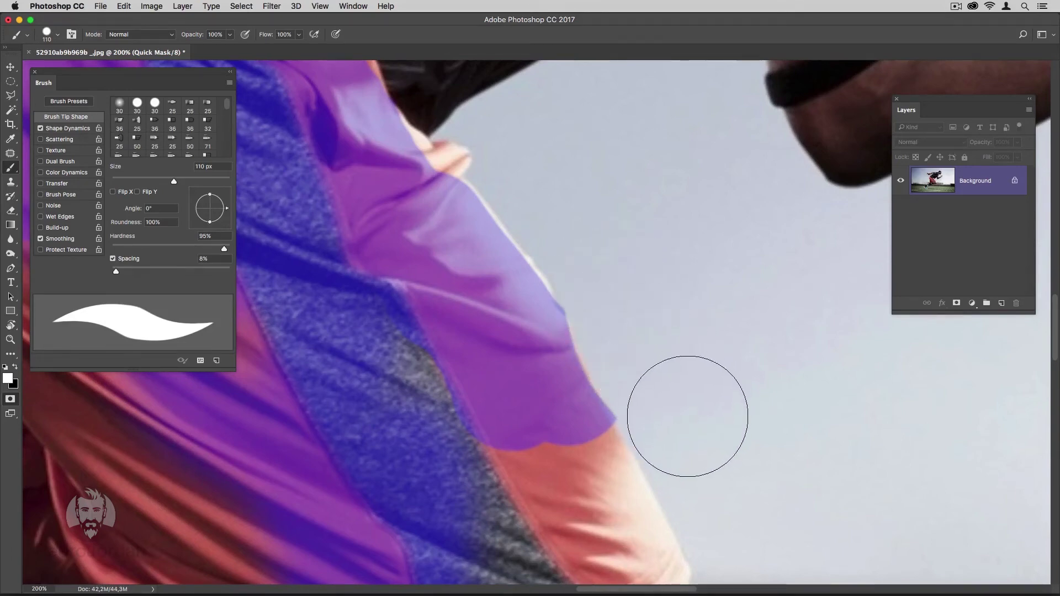
pyautogui.moveTo(687, 414)
pyautogui.mouseDown()
pyautogui.moveTo(665, 286)
pyautogui.moveTo(677, 232)
pyautogui.mouseUp()
# Step: Swap back to black, mask the remaining legs, and exit Quick Mask to a selection
pyautogui.press('x')
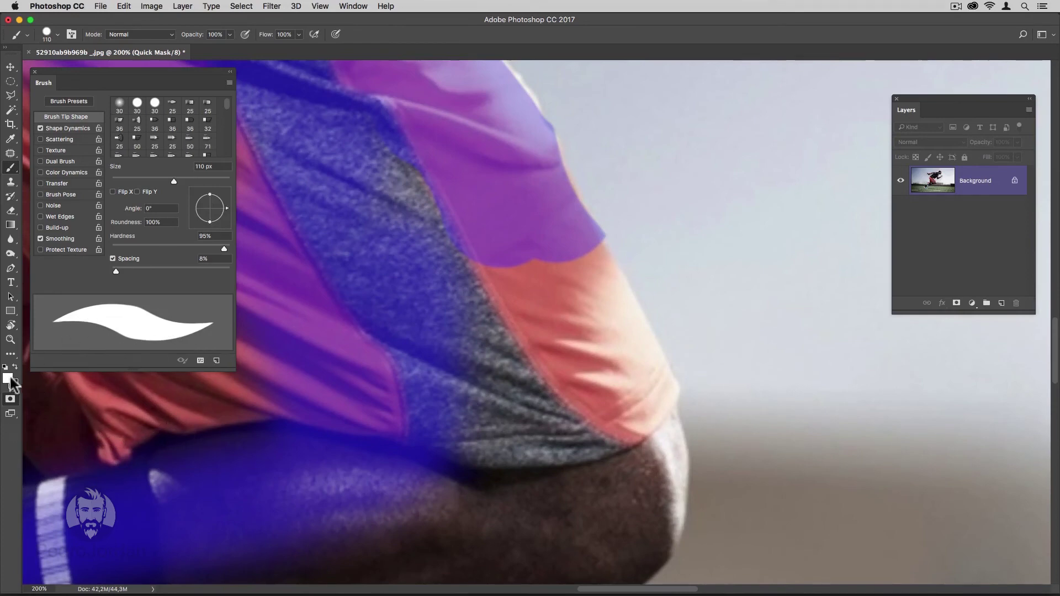
pyautogui.moveTo(470, 251); pyautogui.dragTo(510, 237)
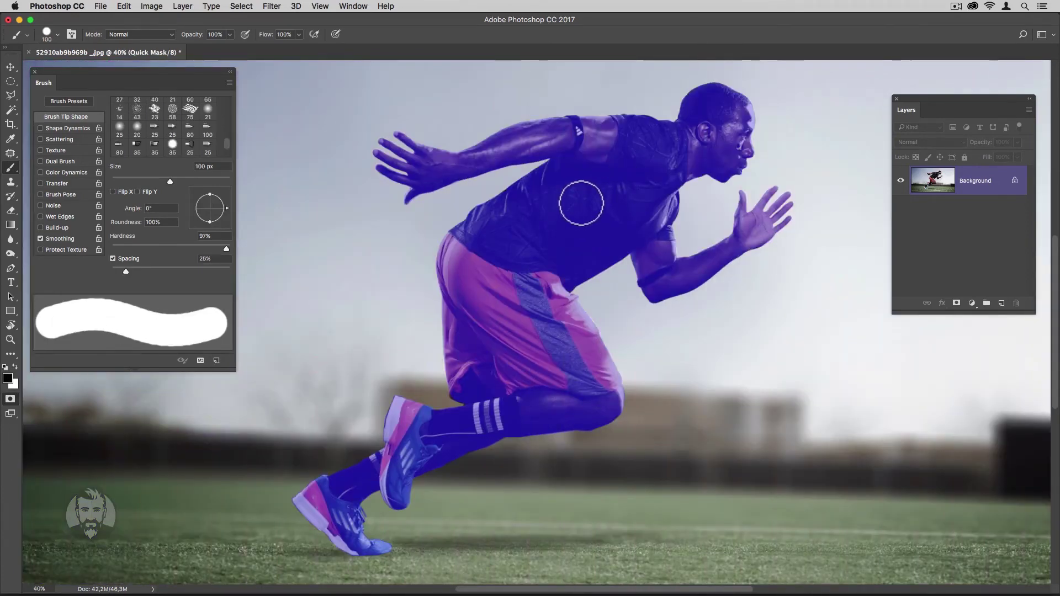
pyautogui.click(11, 399)
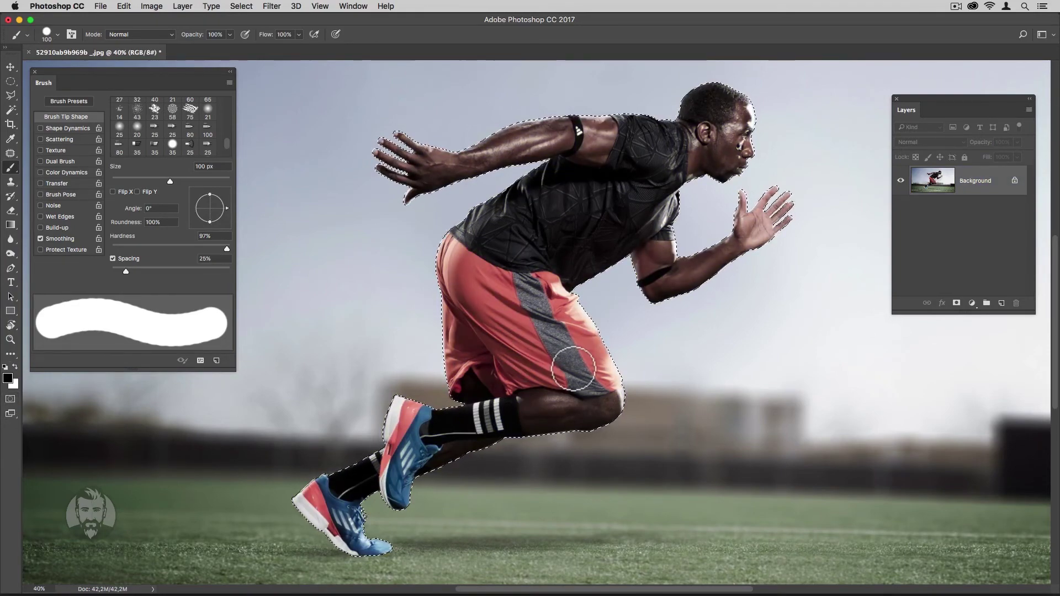
# Step: Zoom out and apply Select > Inverse so the selection holds only the athlete
pyautogui.press('super+minus')
pyautogui.press('super+minus')
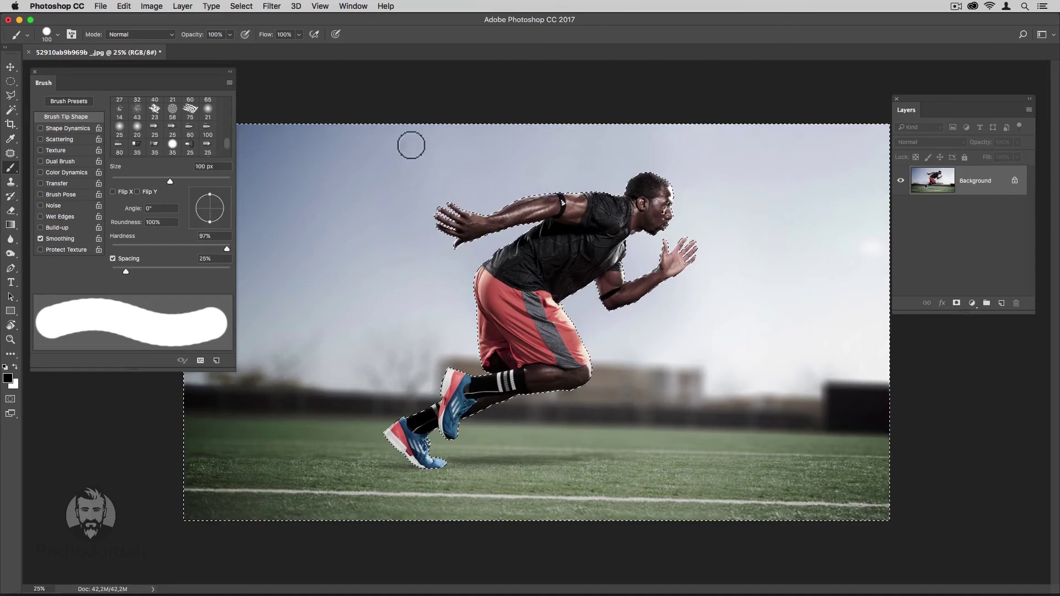
pyautogui.click(243, 7)
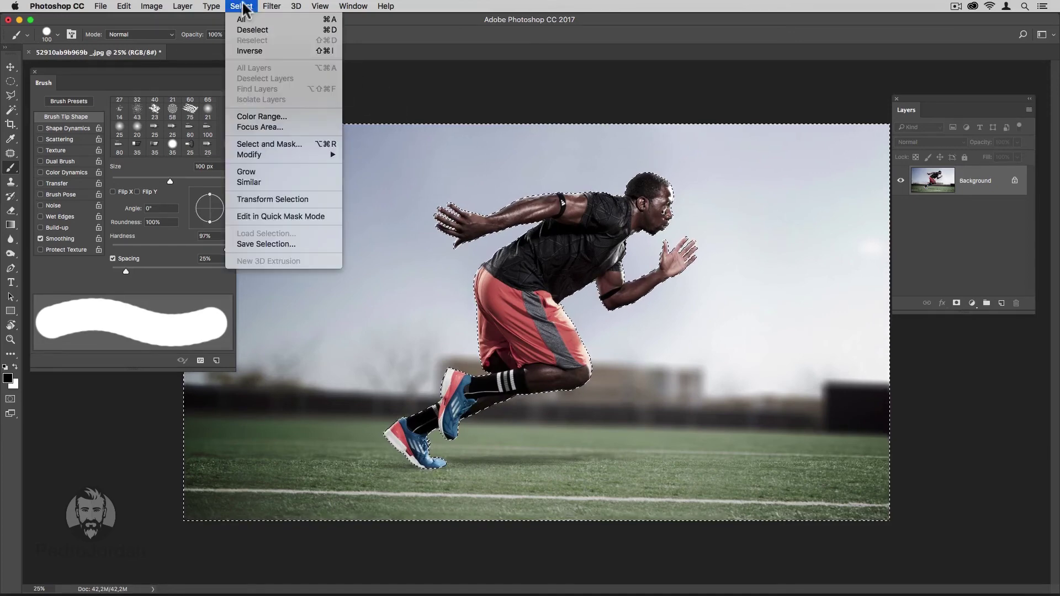
pyautogui.click(243, 47)
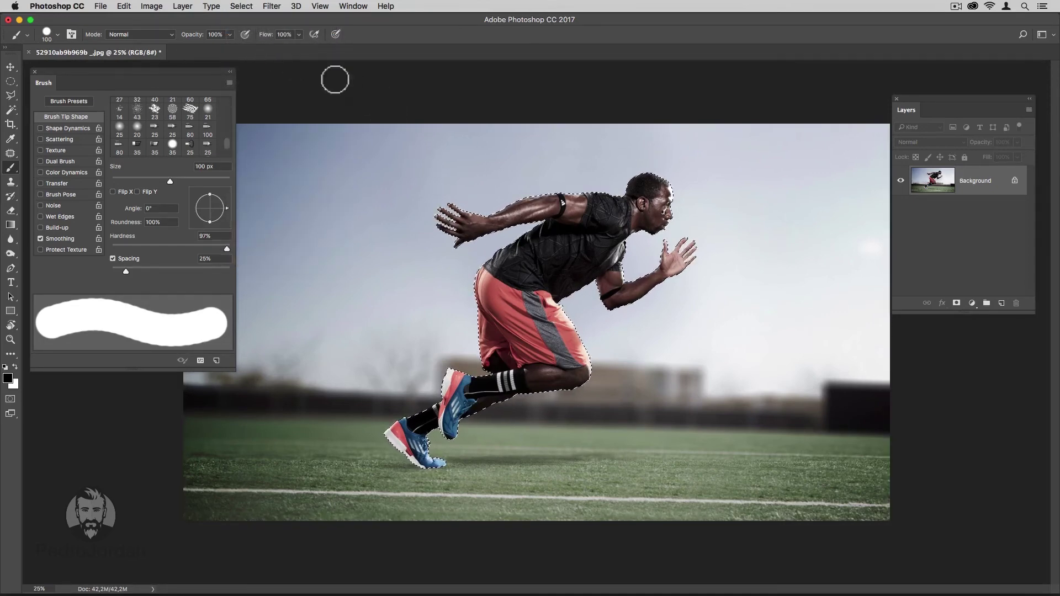
pyautogui.click(957, 306)
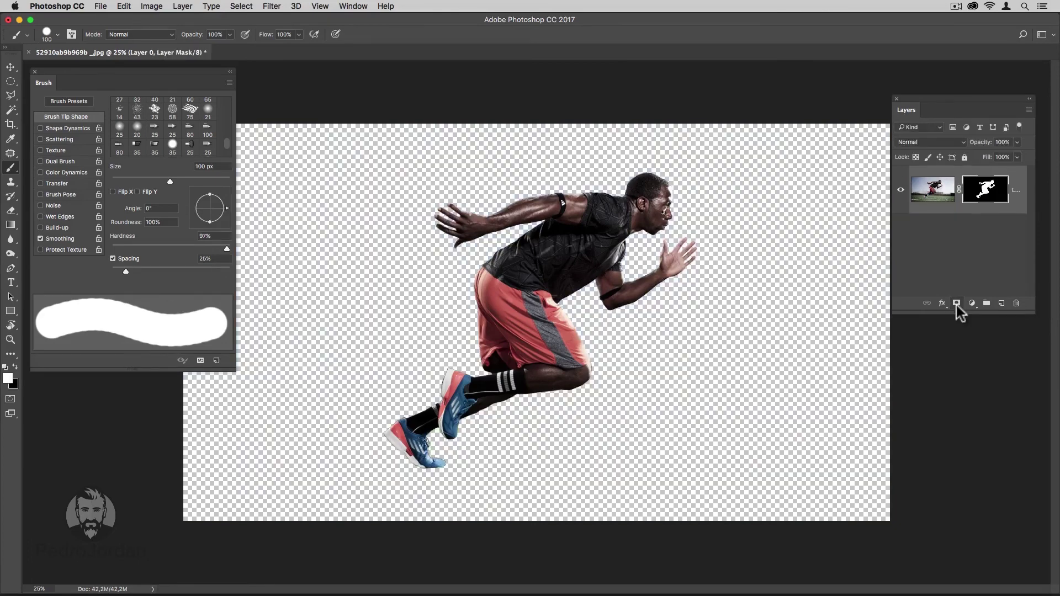